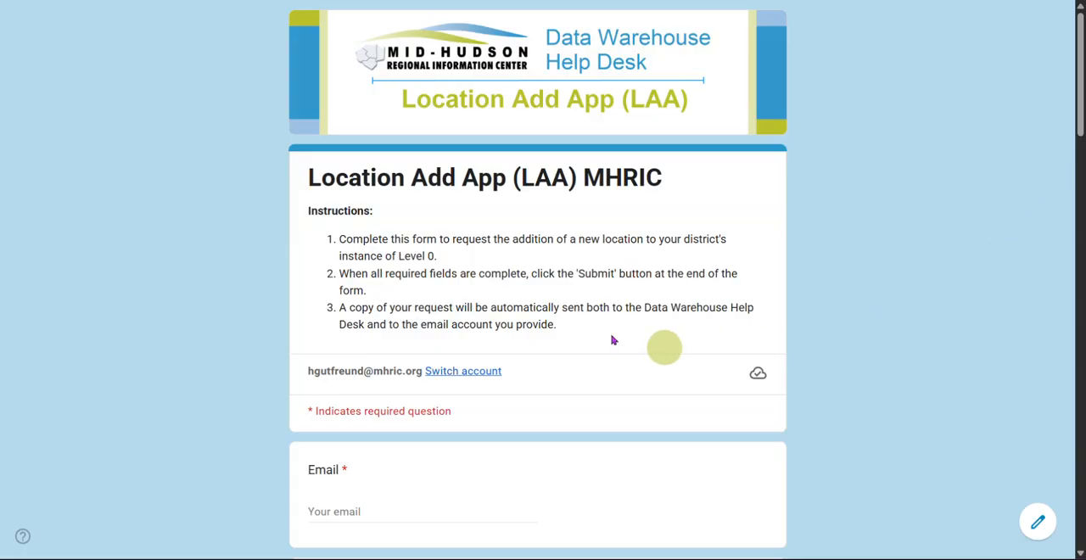
# Step: Fill in the requester's email address and full name on the Location Add App form
pyautogui.scroll(-3, 297, 255)
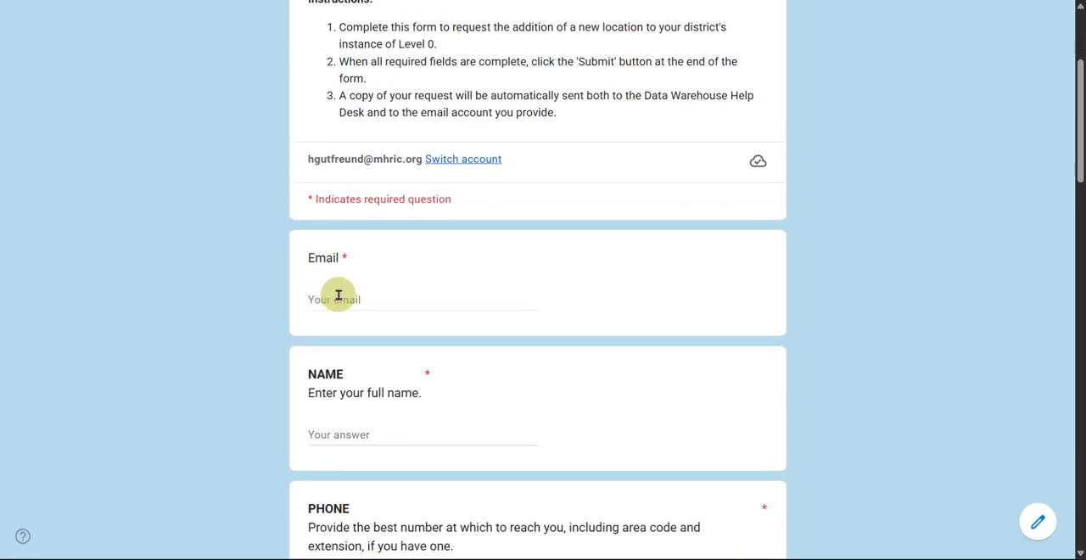
pyautogui.click(322, 299)
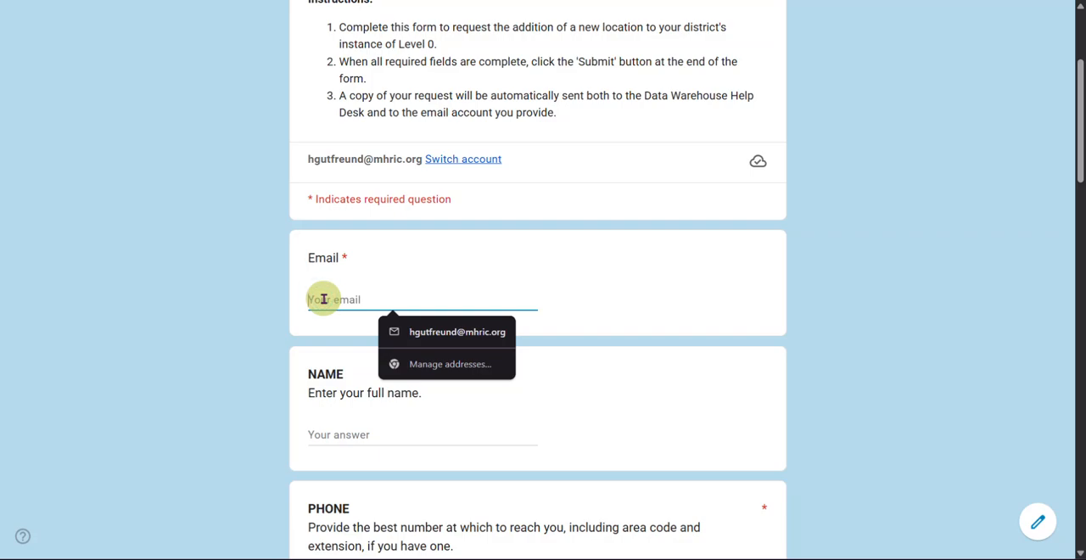
pyautogui.click(435, 337)
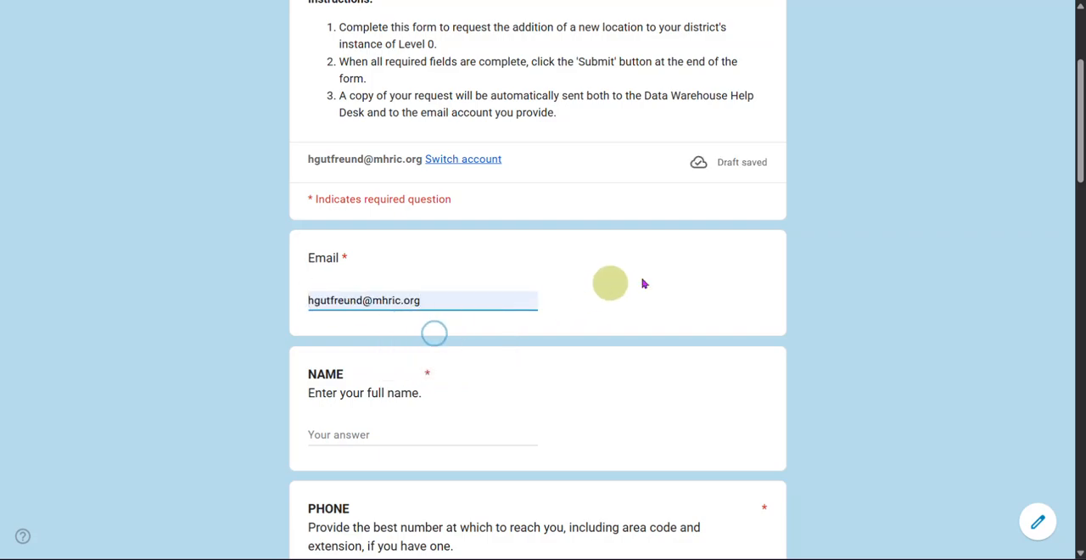
pyautogui.scroll(-2, 681, 280)
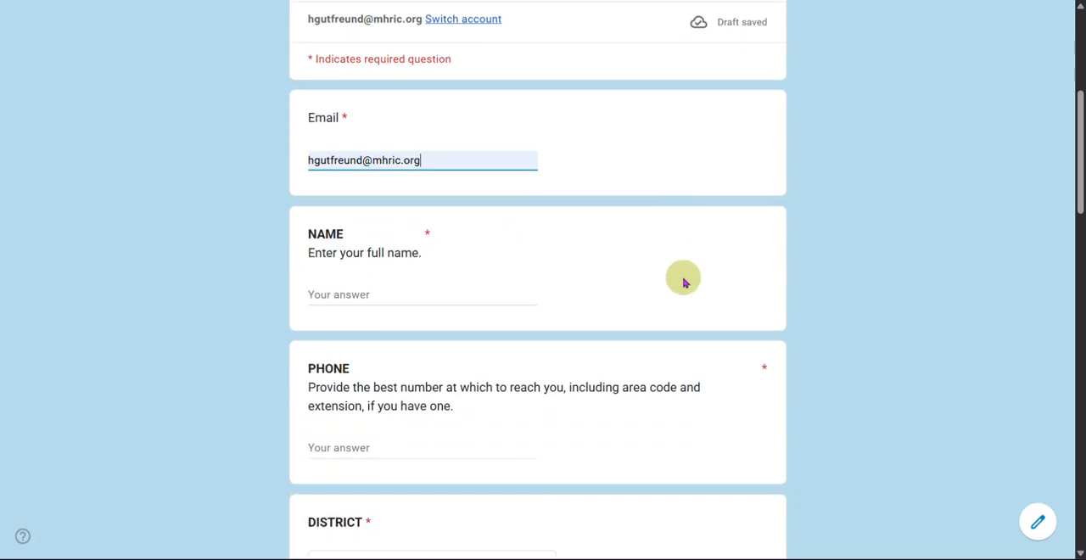
pyautogui.click(349, 292)
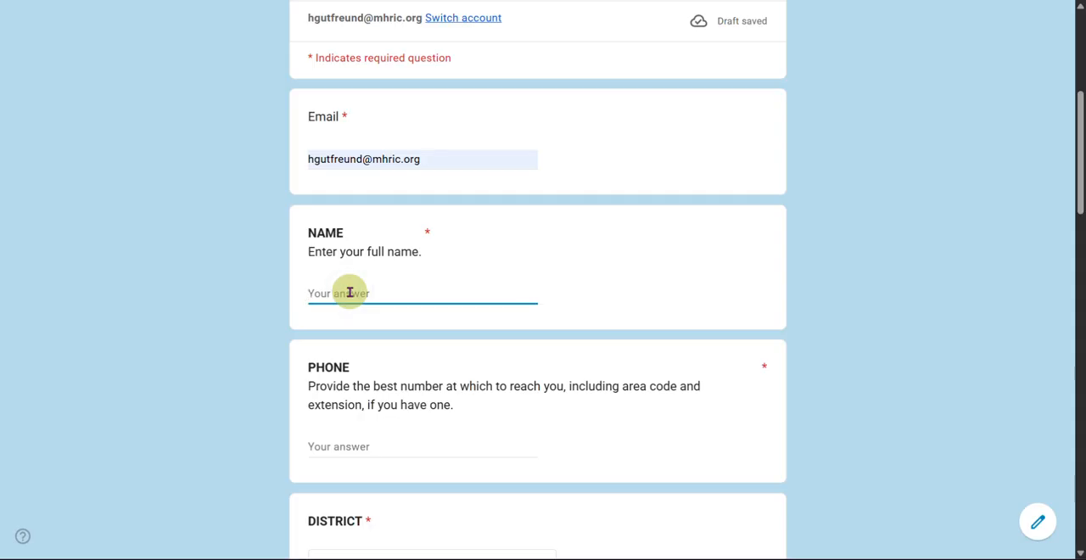
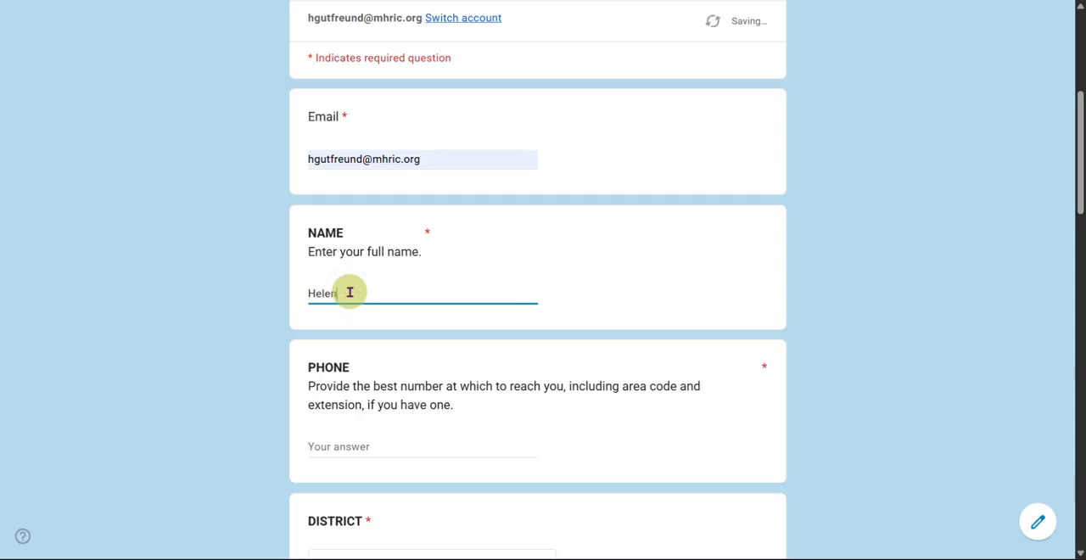
# Step: Enter the requester's phone number with its extension
pyautogui.scroll(-2, 350, 292)
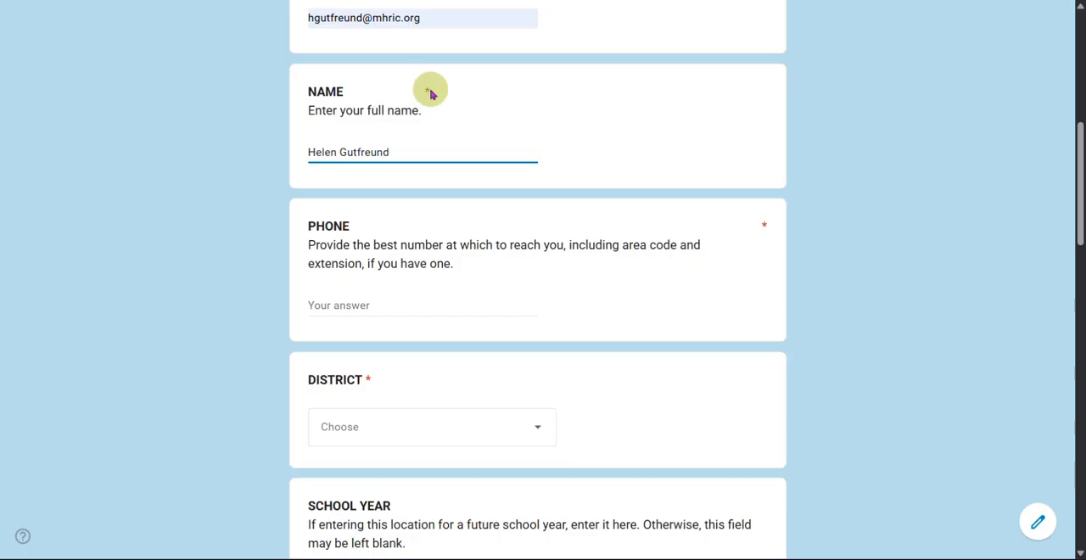
pyautogui.click(331, 305)
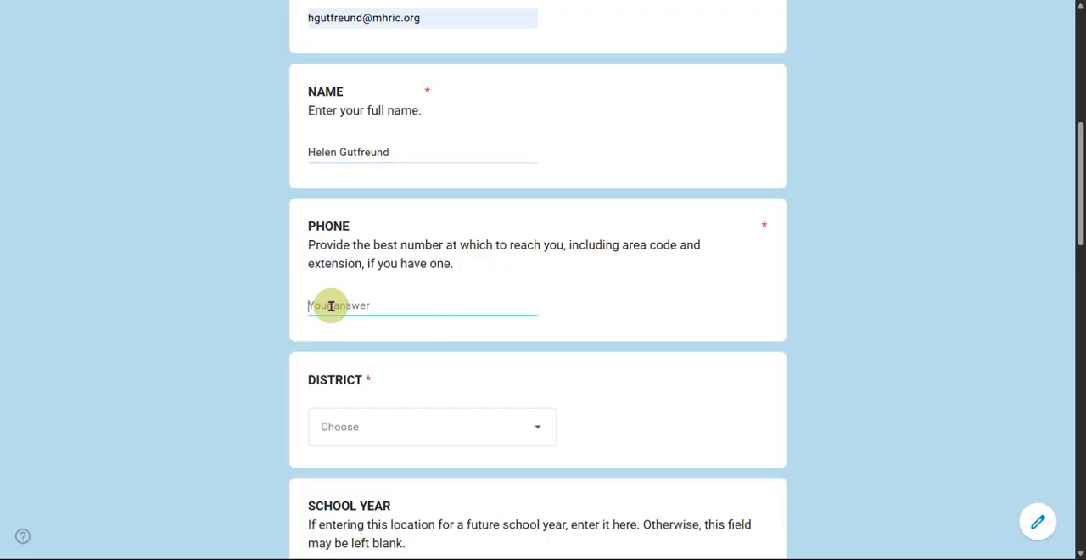
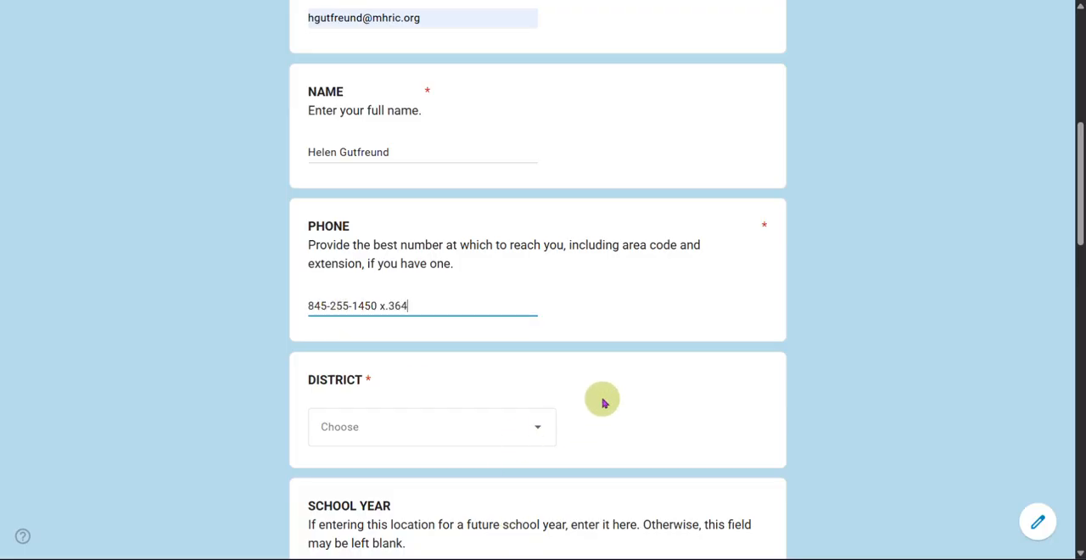
# Step: Choose New Paltz CSD as the district
pyautogui.scroll(-3, 603, 403)
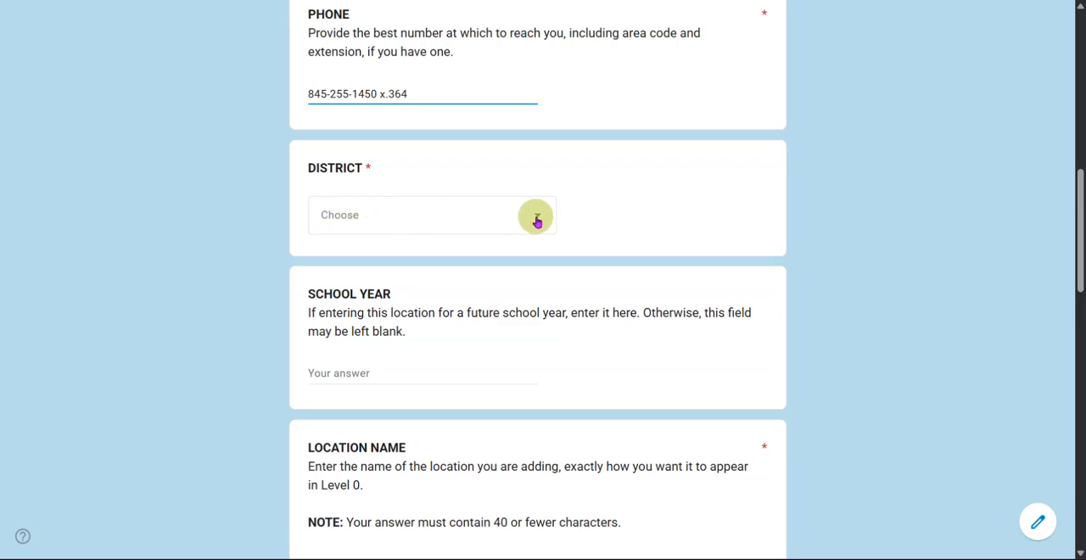
pyautogui.click(537, 219)
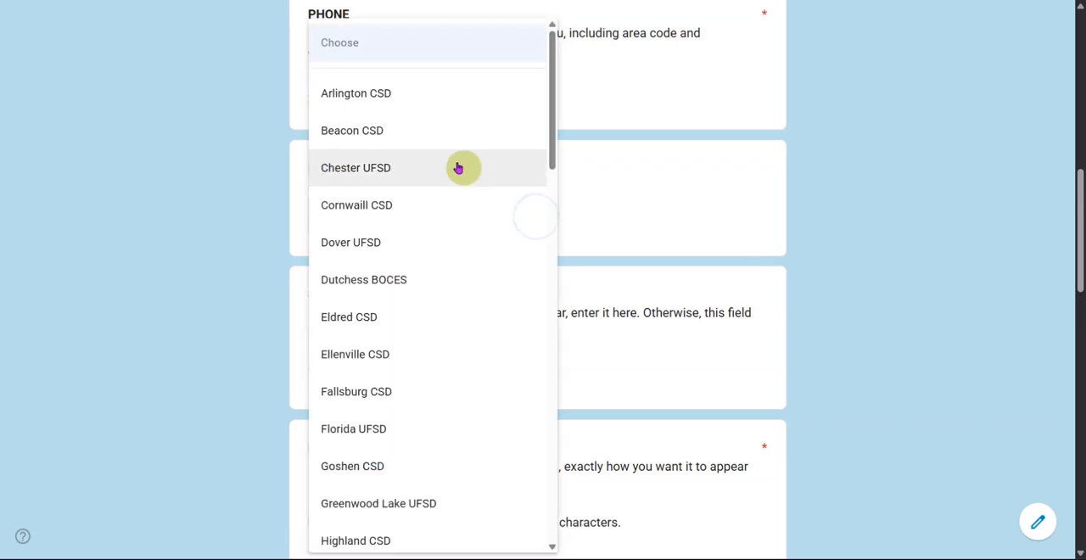
pyautogui.scroll(-3, 460, 174)
pyautogui.scroll(-7, 461, 174)
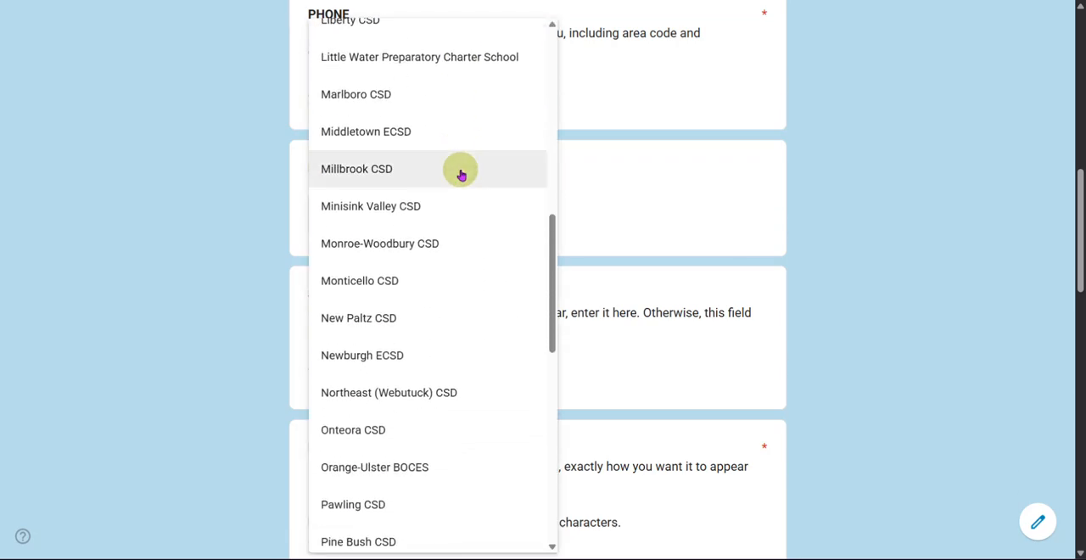
pyautogui.click(371, 247)
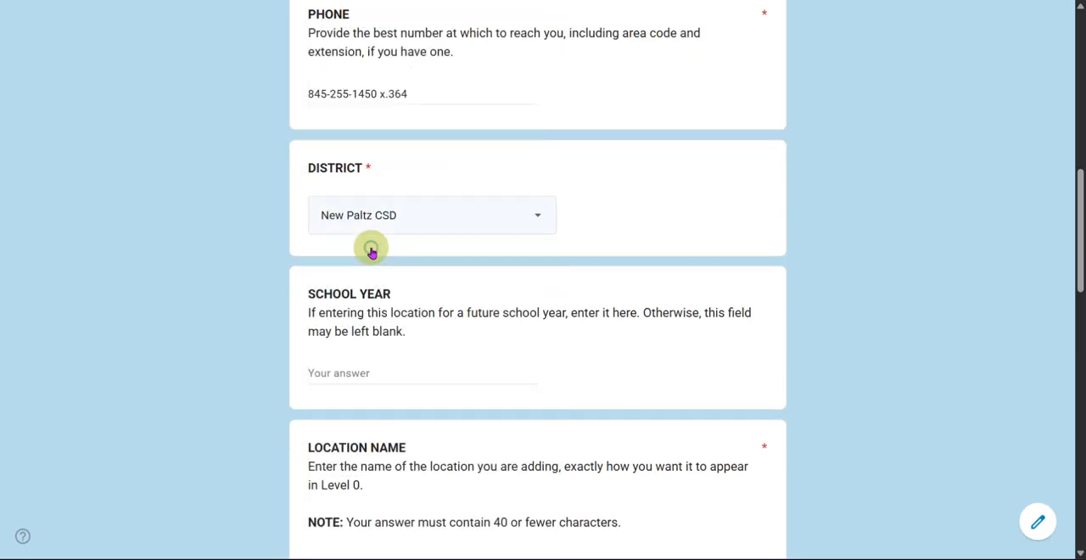
# Step: Enter 2026-27 as the school year
pyautogui.scroll(-3, 819, 203)
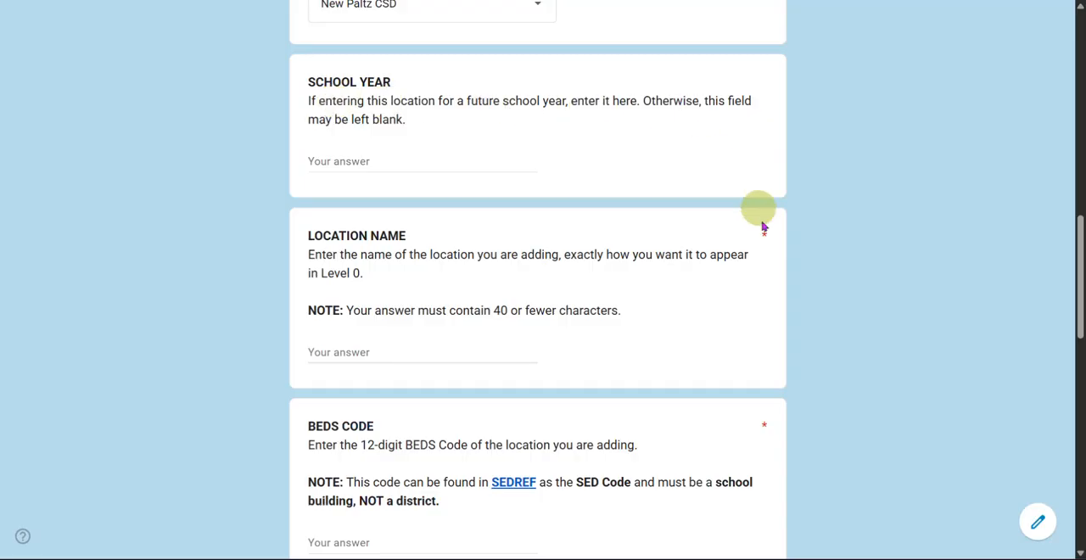
pyautogui.click(333, 160)
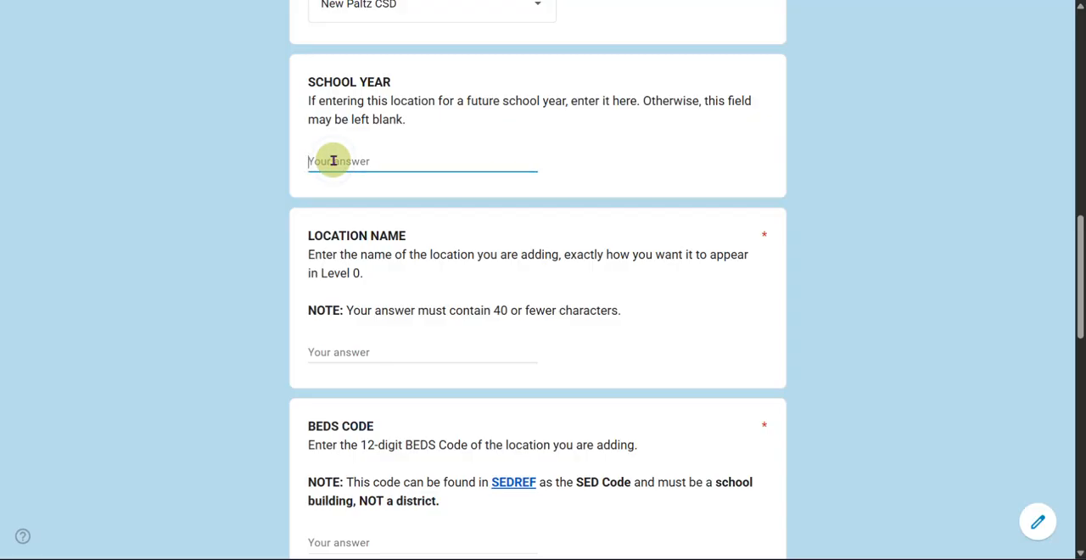
pyautogui.write('2026-27')
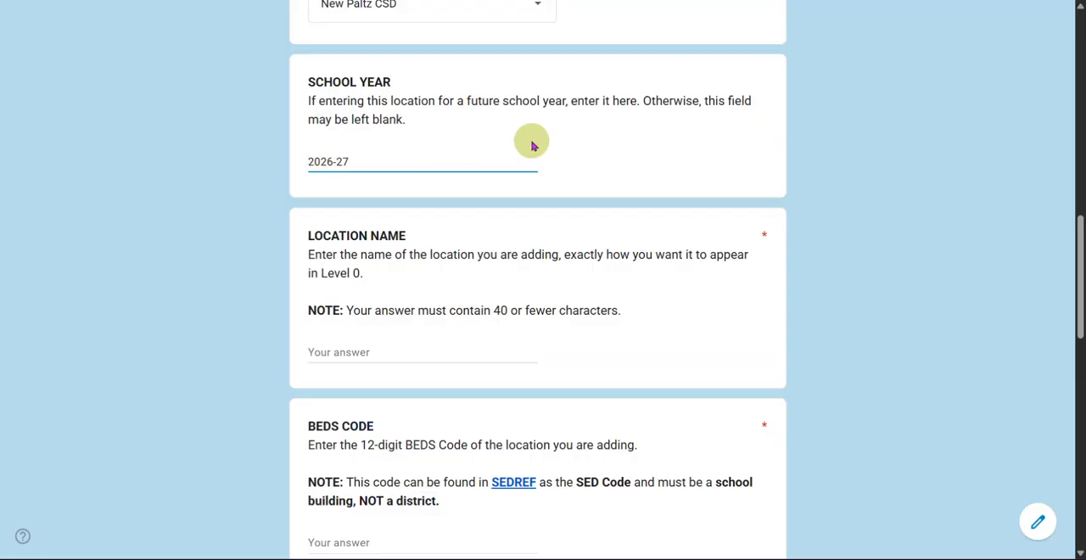
# Step: Clear the school year answer so that the optional field is blank
pyautogui.doubleClick(328, 159)
pyautogui.moveTo(327, 160); pyautogui.dragTo(344, 161)
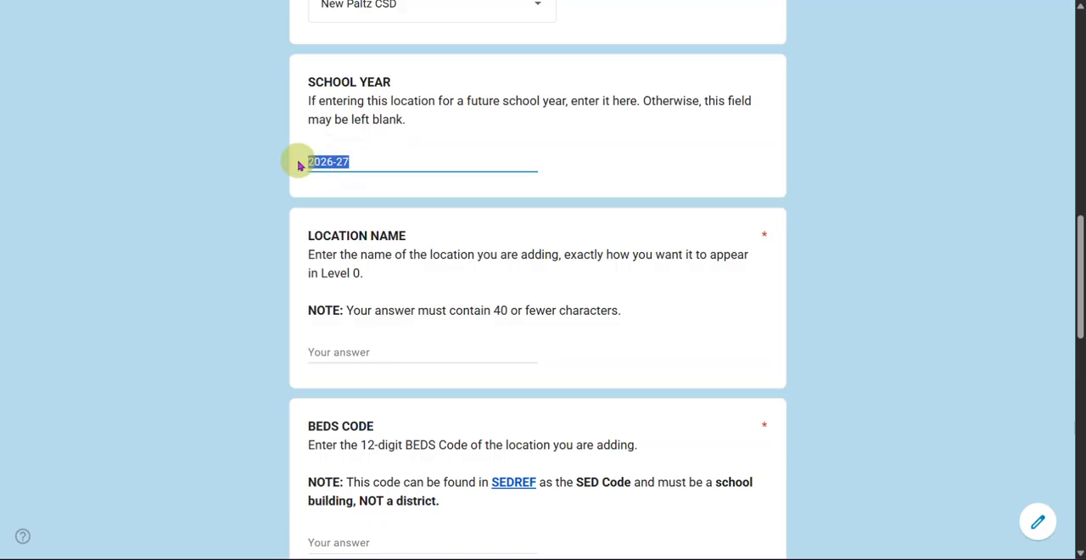
pyautogui.press('BackSpace')
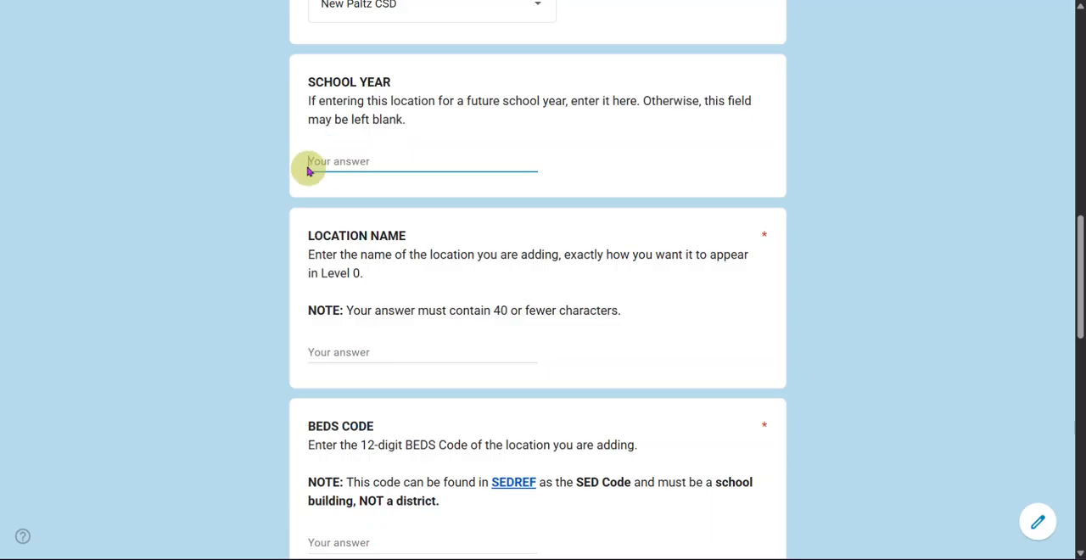
# Step: Enter "A New Location" as the location name
pyautogui.scroll(-2, 519, 267)
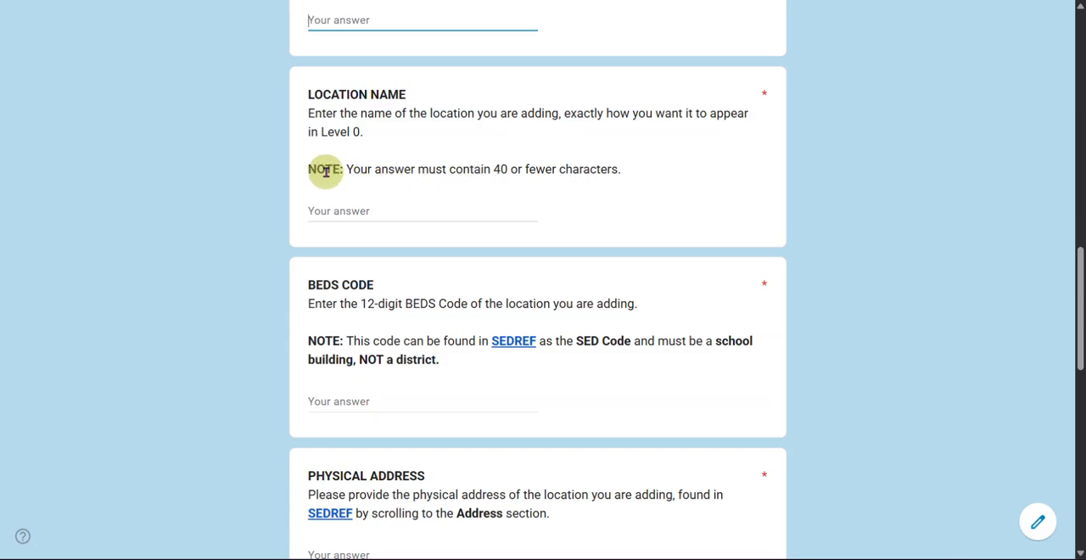
pyautogui.click(330, 208)
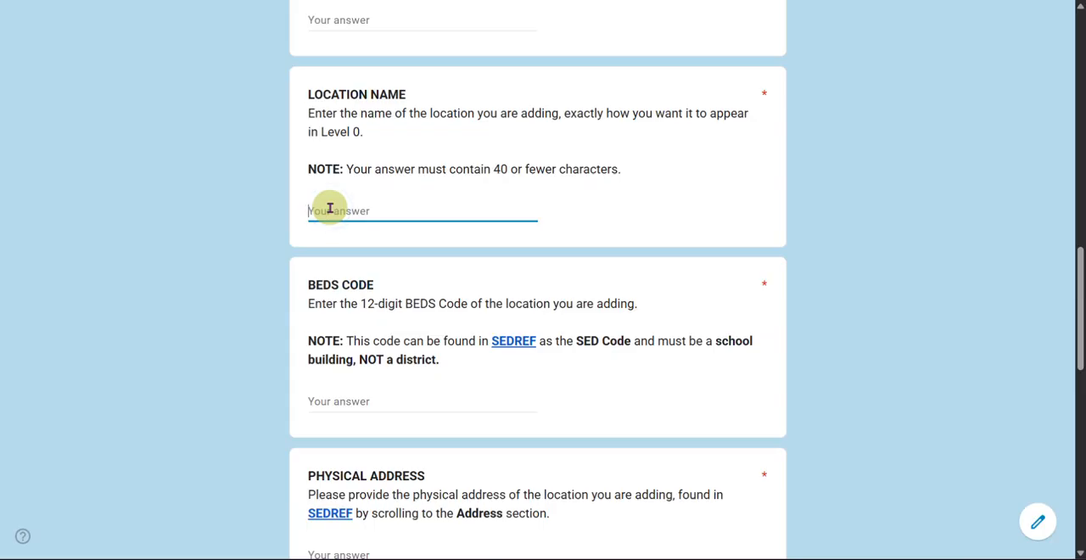
pyautogui.write('A New Location')
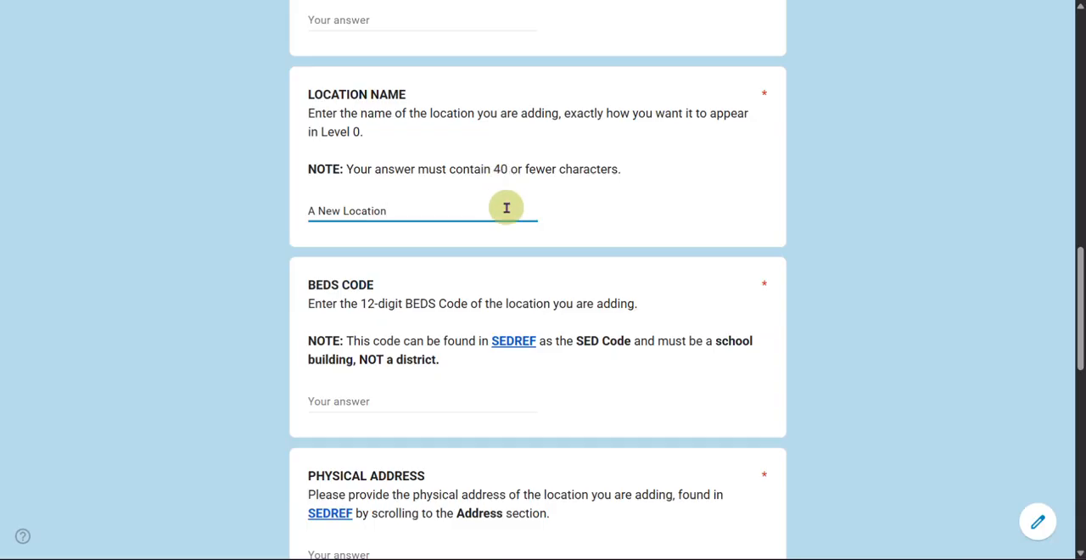
# Step: Open the SEDREF lookup linked in the BEDS code question and return to the form
pyautogui.scroll(-3, 505, 208)
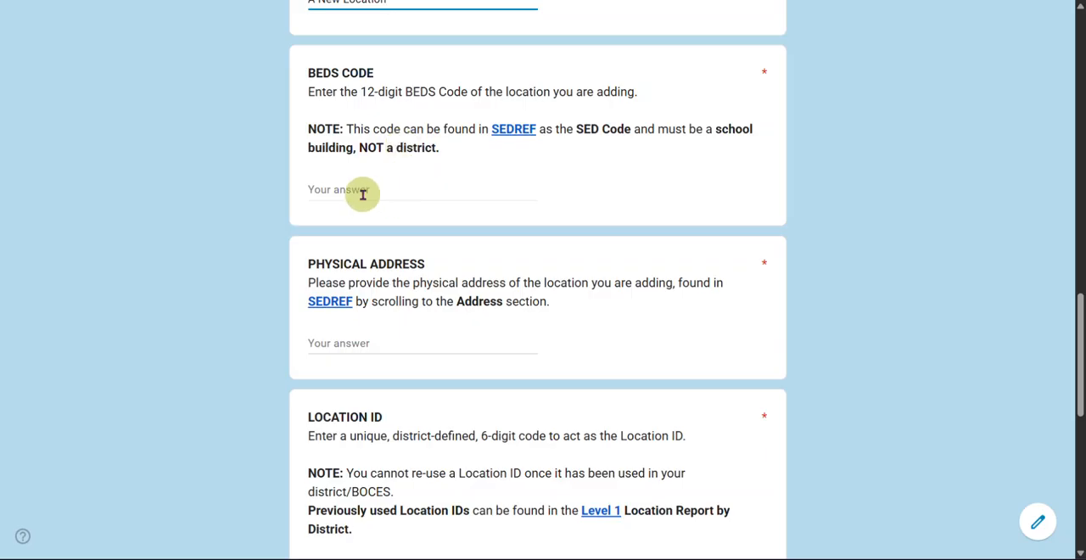
pyautogui.click(512, 131)
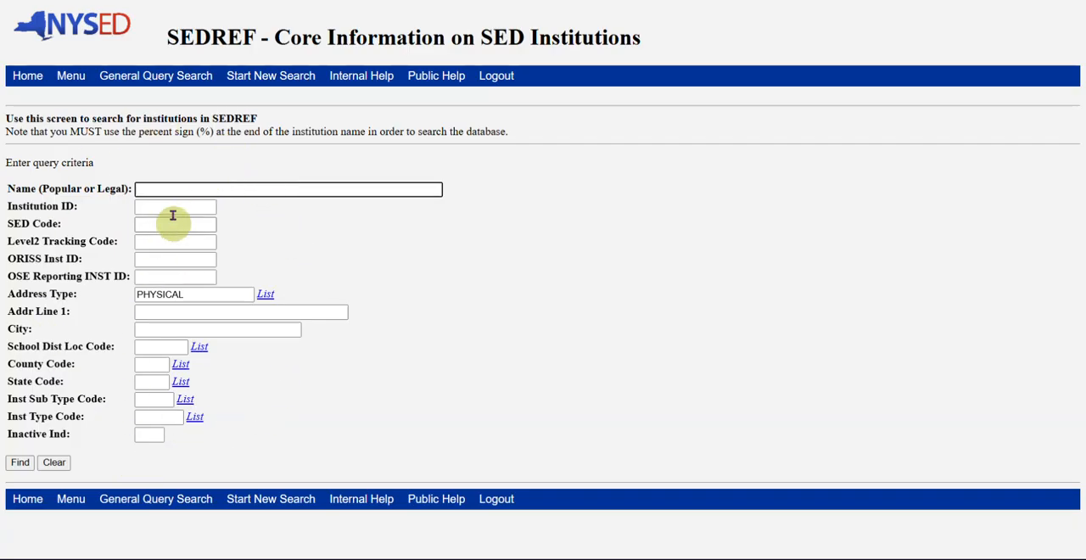
pyautogui.hotkey('ctrl', 'shift', 'Tab')
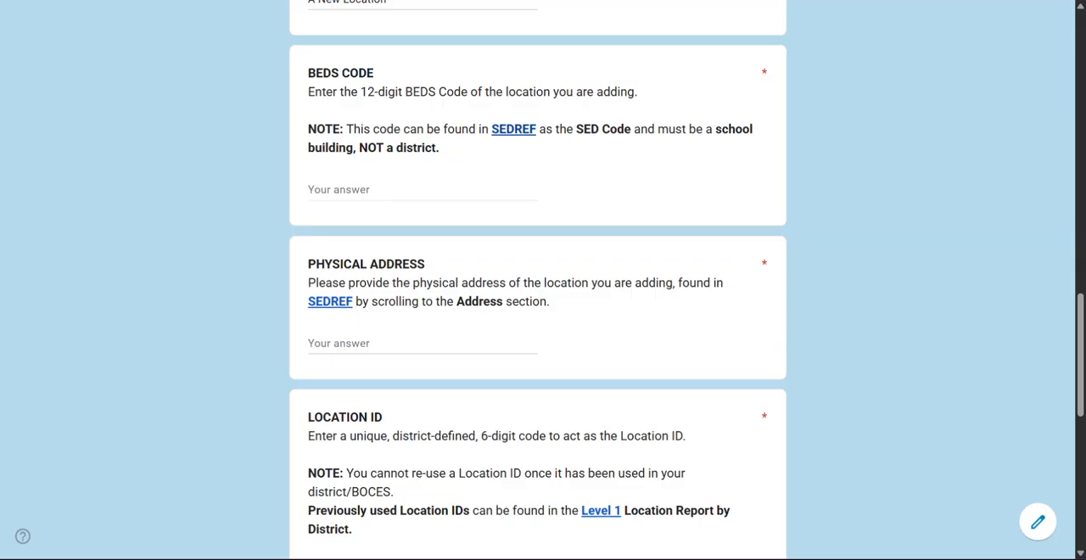
pyautogui.click(366, 190)
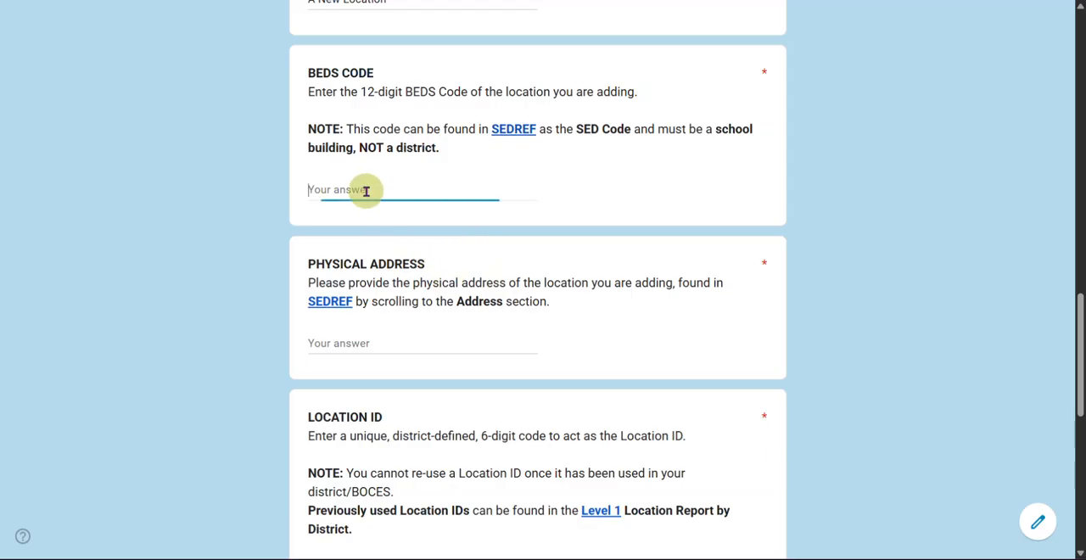
pyautogui.write('123')
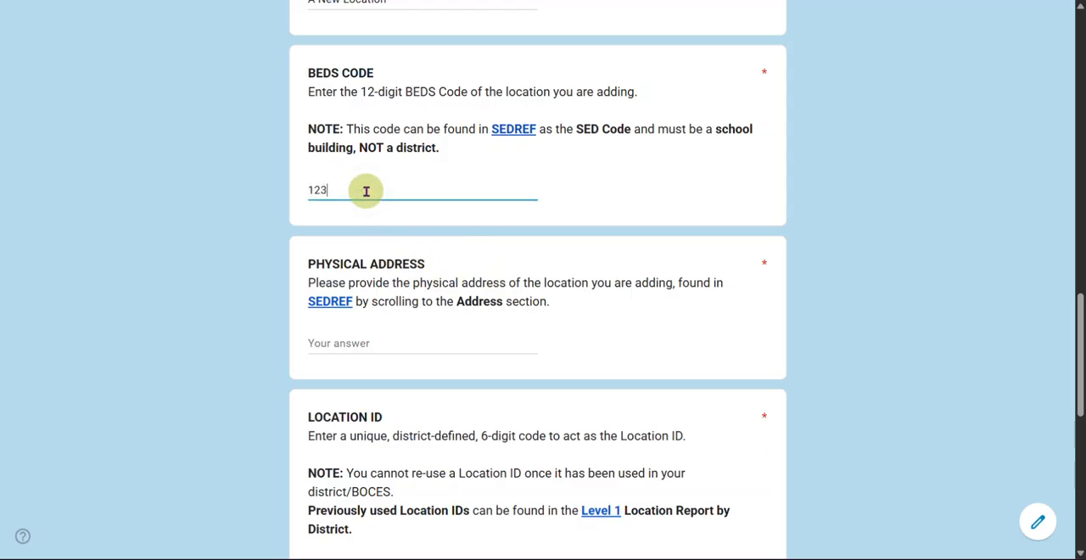
pyautogui.write('123123123')
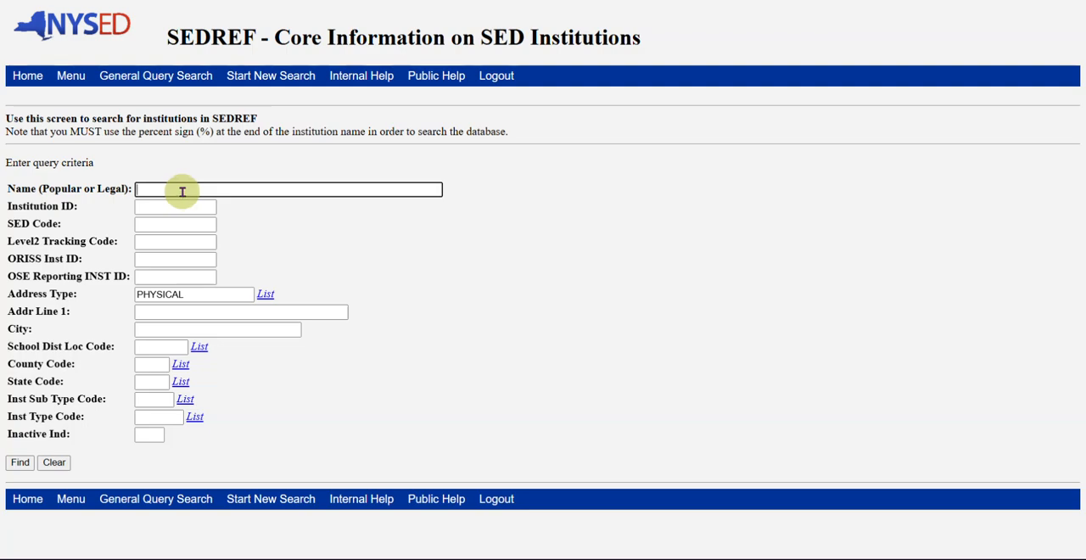
# Step: In SEDREF, search for institutions named "New Paltz%" and open the New Paltz Senior High School record
pyautogui.write('New Pal')
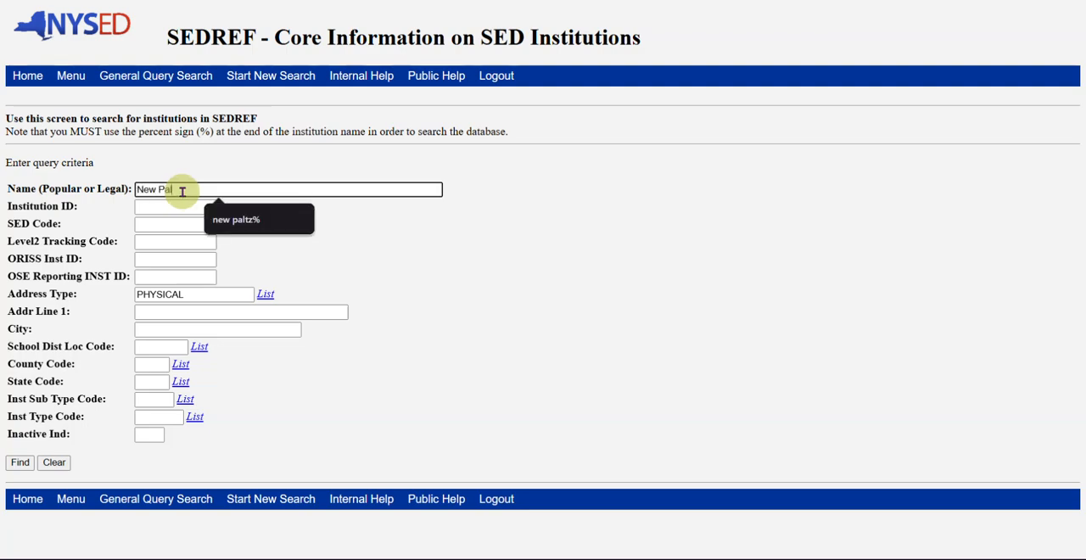
pyautogui.write('tz%')
pyautogui.press('Return')
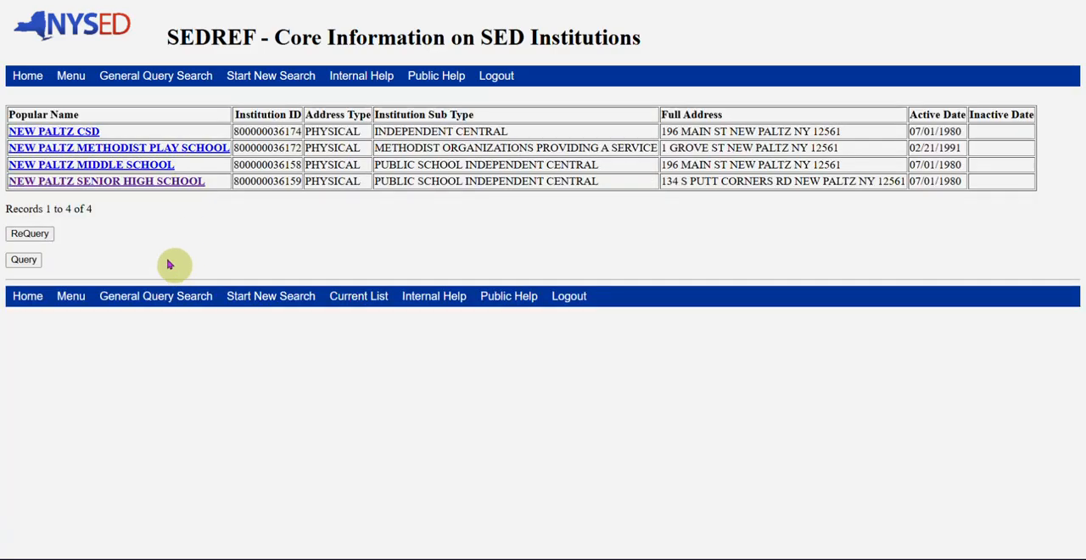
pyautogui.click(126, 183)
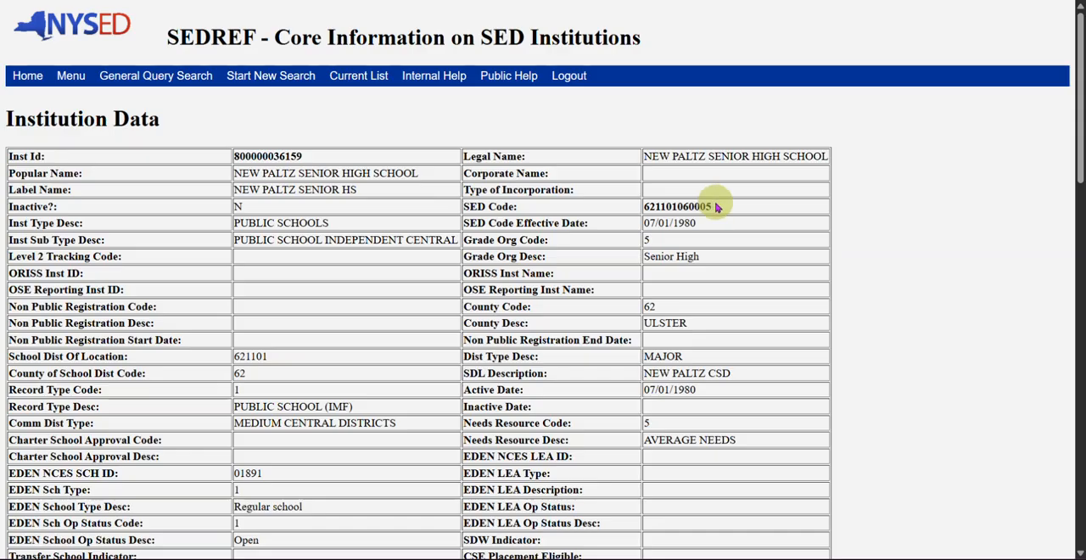
# Step: Locate the Address section of the institution record and select the street line of its physical address
pyautogui.scroll(-6, 449, 244)
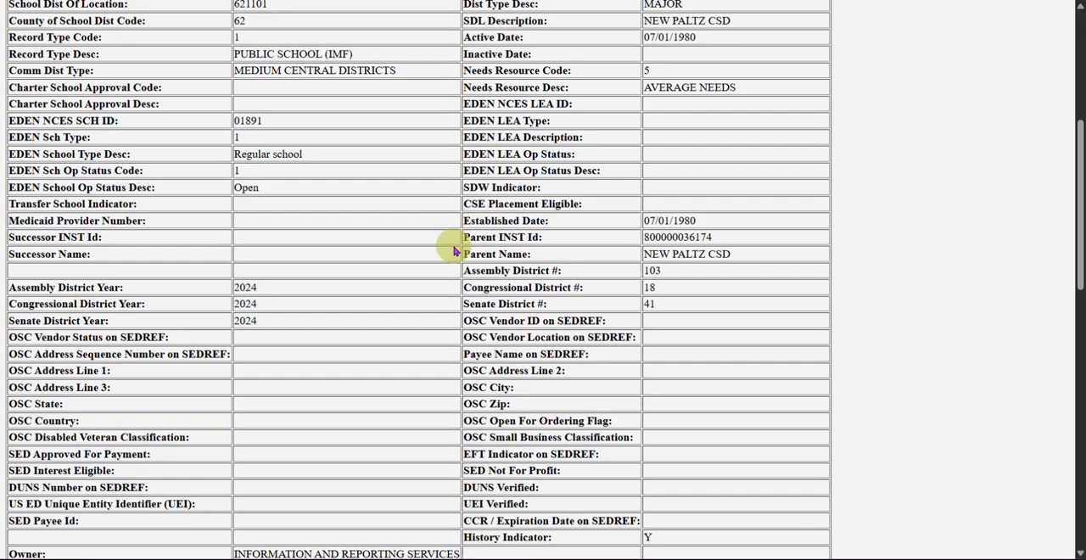
pyautogui.scroll(-6, 453, 253)
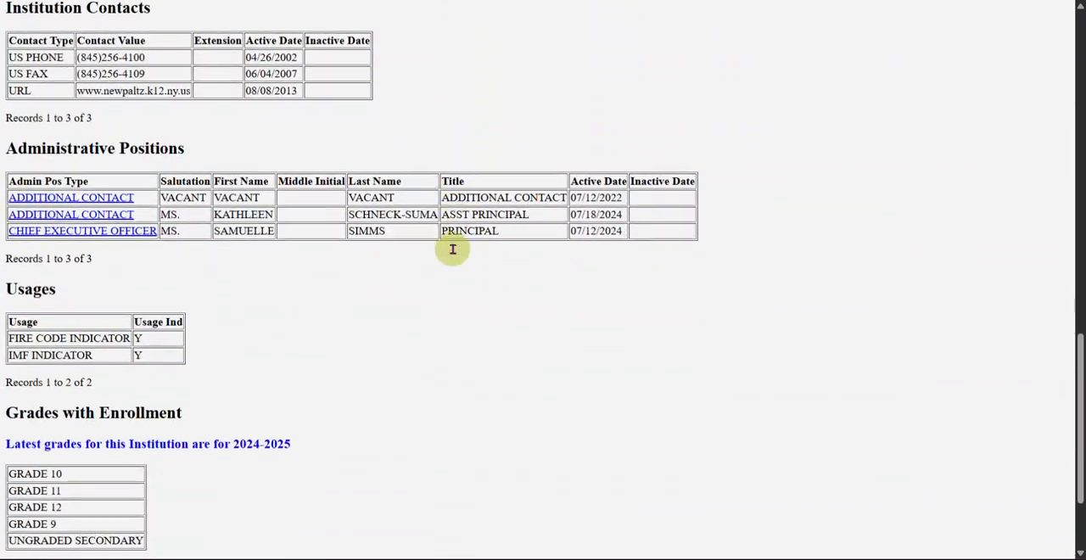
pyautogui.scroll(-2, 453, 252)
pyautogui.scroll(5, 453, 253)
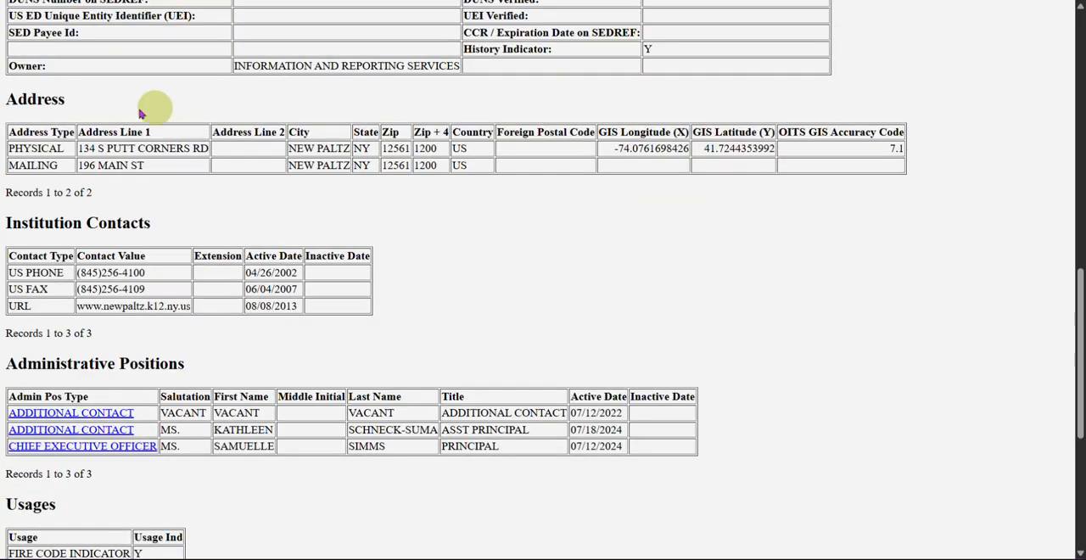
pyautogui.moveTo(10, 148); pyautogui.dragTo(208, 147)
pyautogui.click(206, 148)
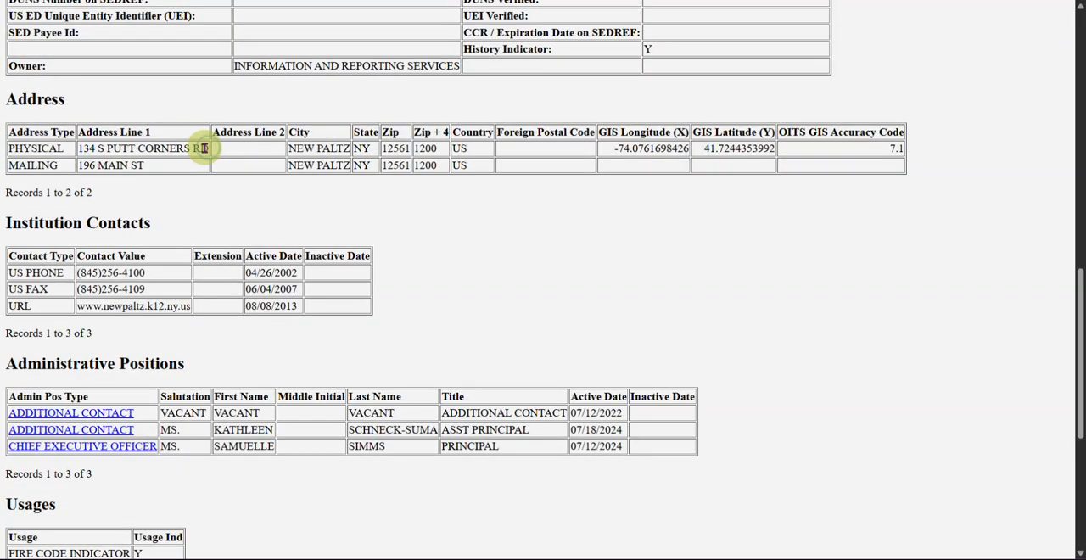
pyautogui.tripleClick(149, 148)
pyautogui.hotkey('ctrl', 'c')
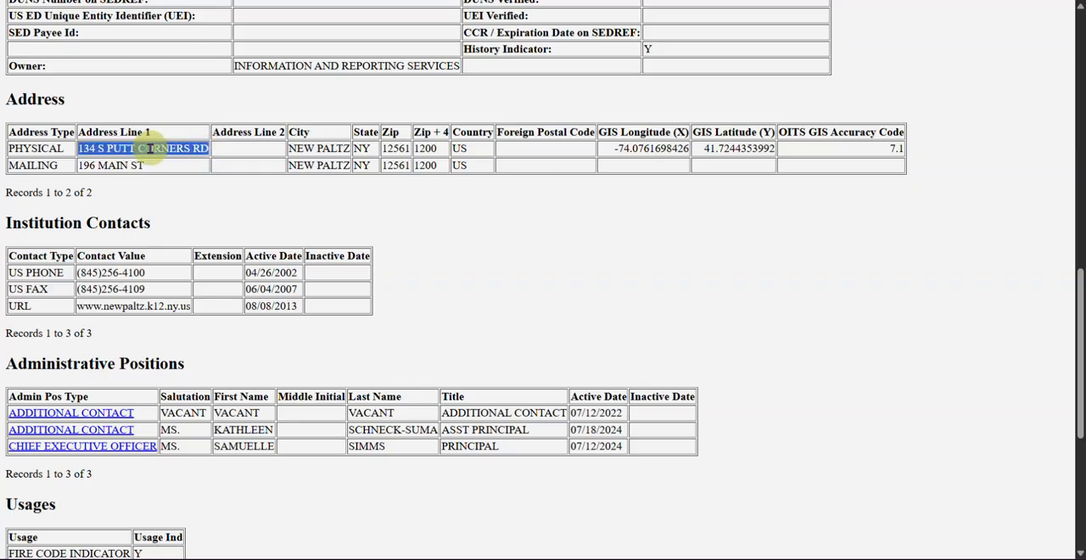
# Step: Copy the selected street line from SEDREF into the Physical Address answer of the request form
pyautogui.hotkey('ctrl', 'shift', 'Tab')
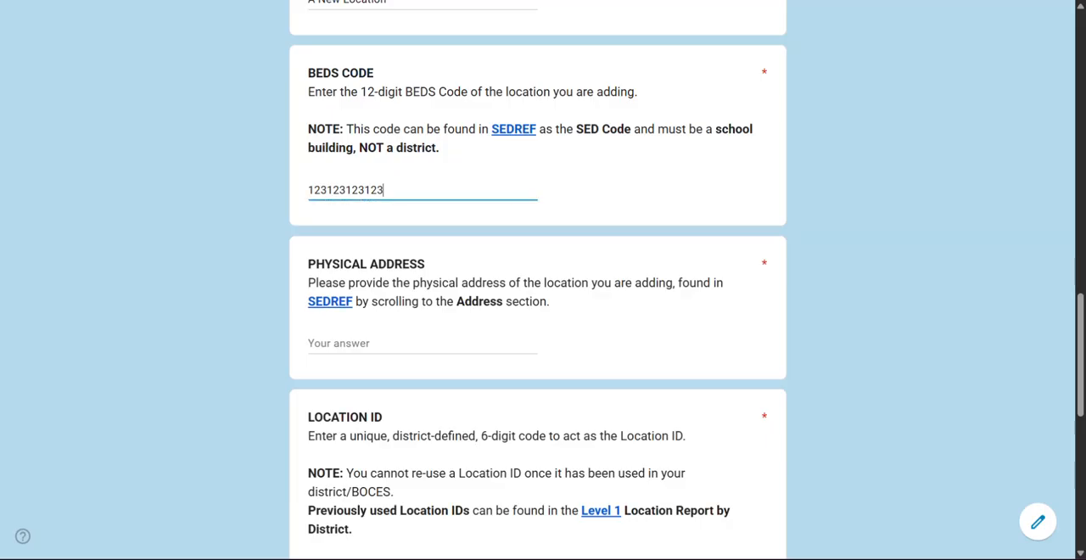
pyautogui.click(365, 342)
pyautogui.hotkey('ctrl', 'v')
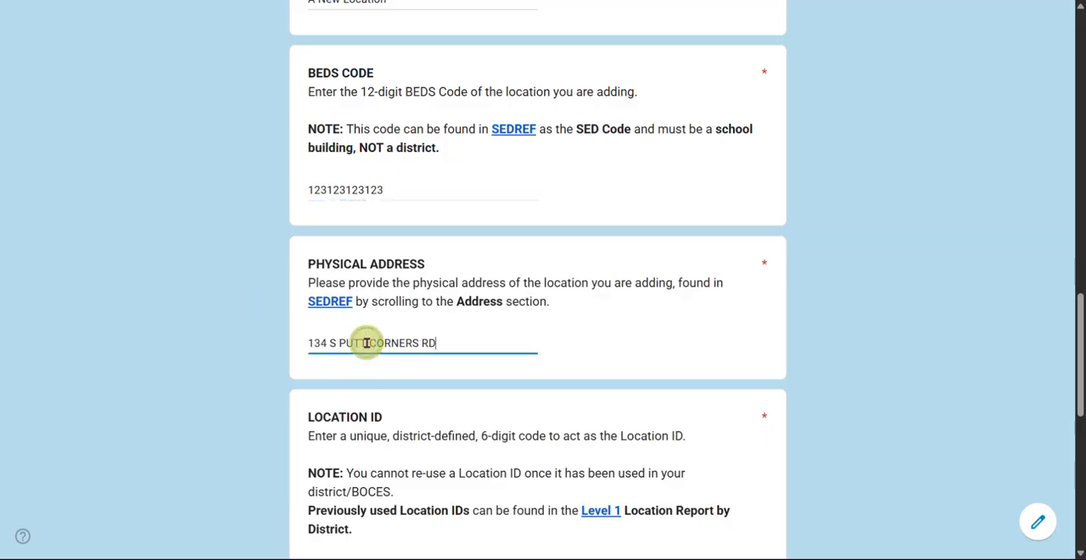
# Step: Enter 123456 as the six-digit Location ID of the new location
pyautogui.scroll(-4, 572, 360)
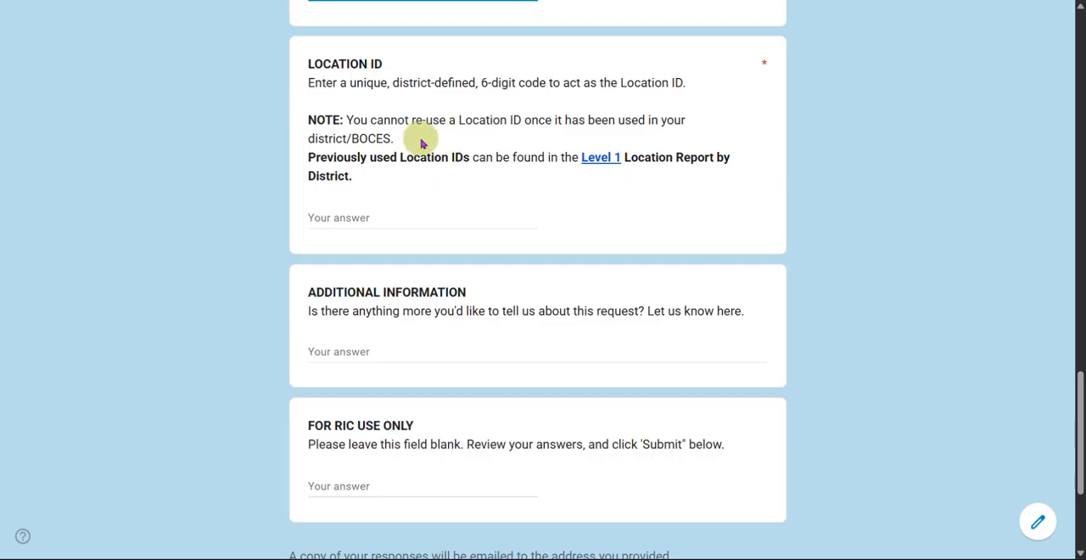
pyautogui.click(330, 218)
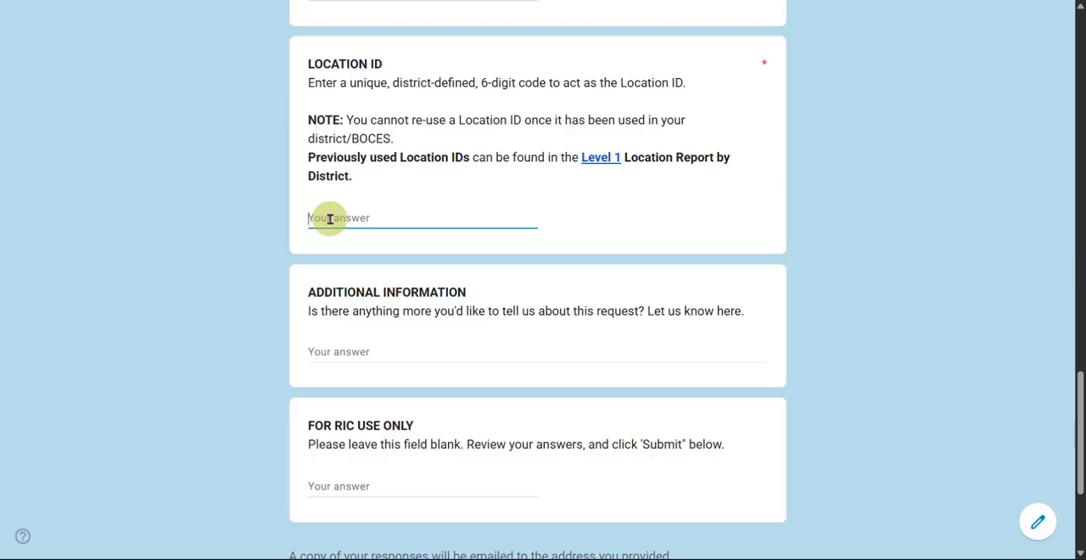
pyautogui.write('123456')
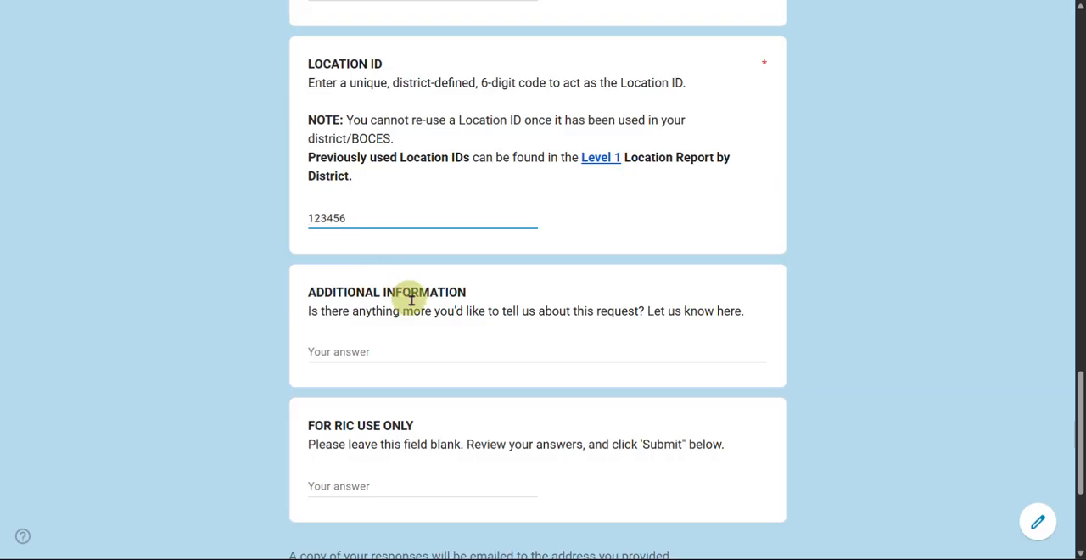
# Step: Leave the Additional Information and For RIC Use Only answers blank and submit the form
pyautogui.scroll(-2, 411, 304)
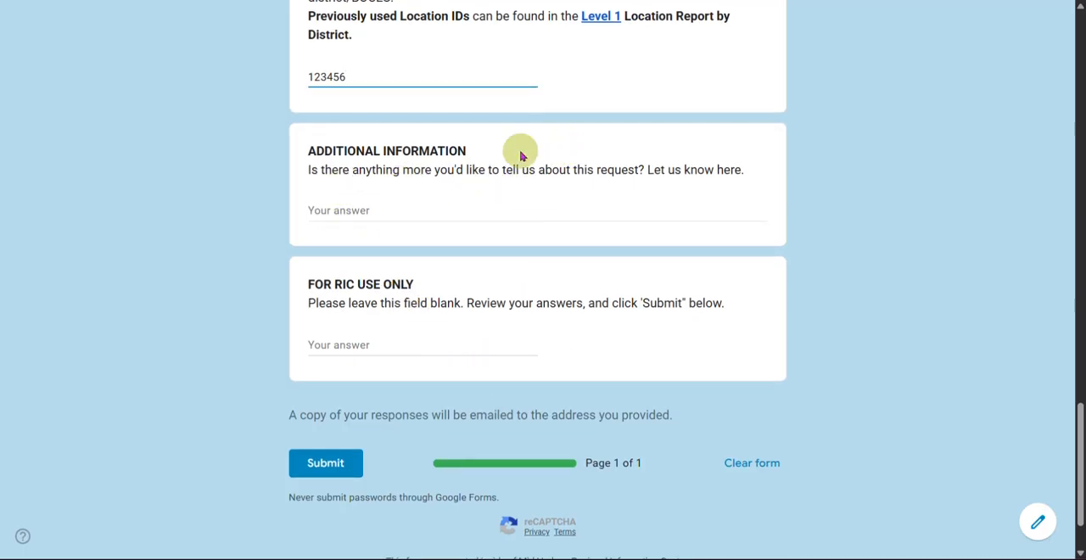
pyautogui.click(320, 209)
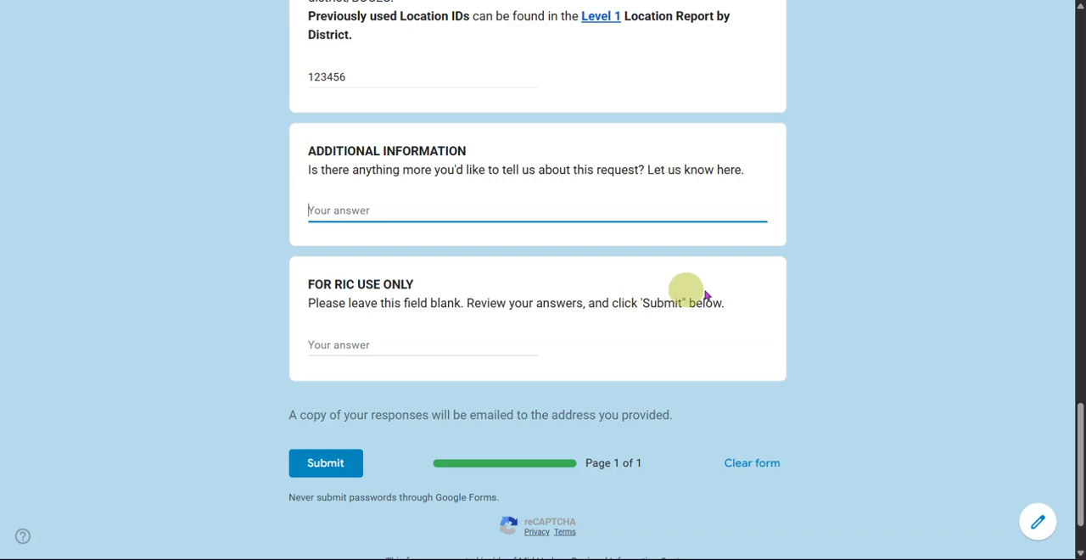
pyautogui.click(324, 342)
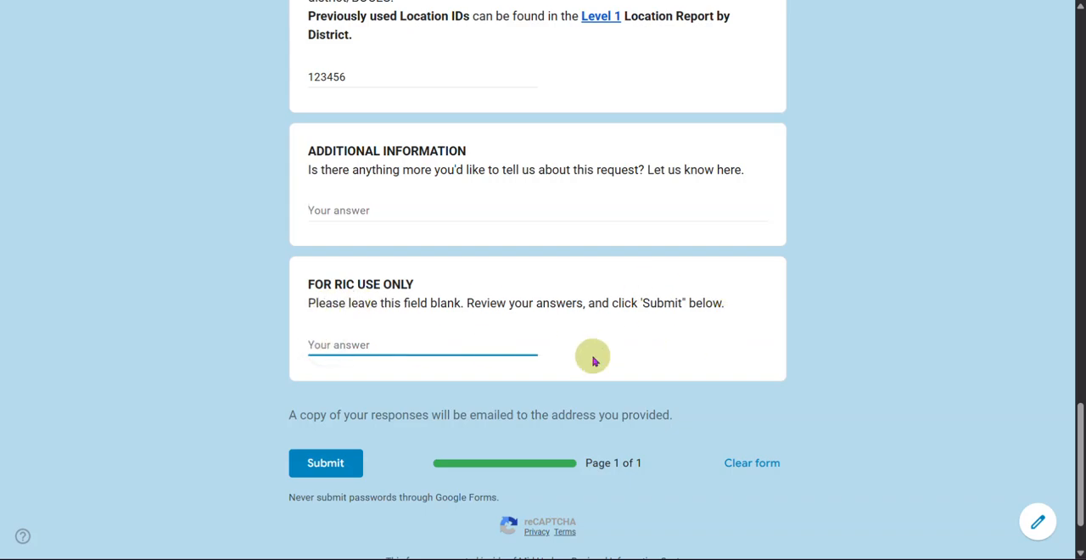
pyautogui.scroll(-1, 489, 412)
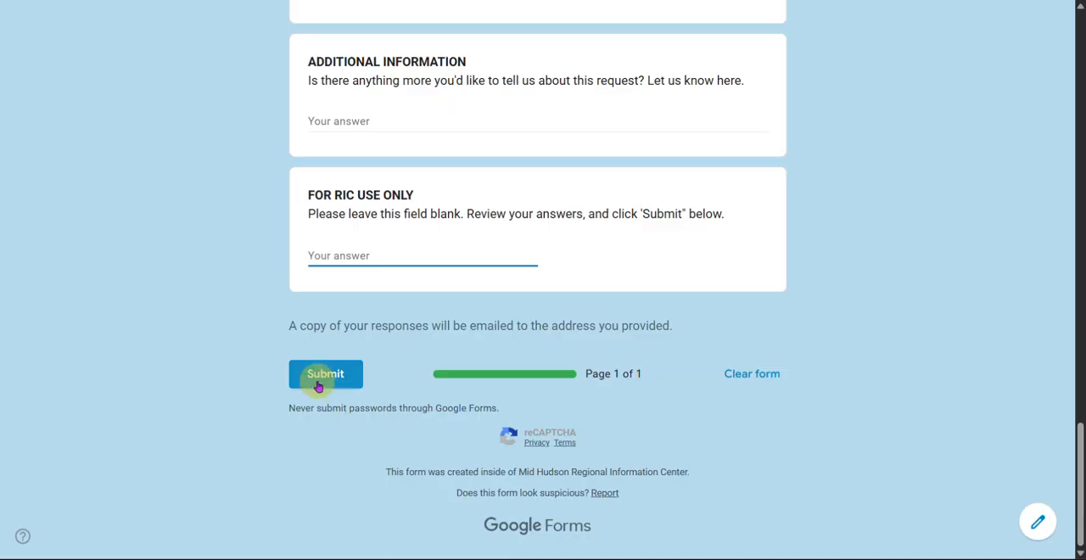
pyautogui.click(322, 384)
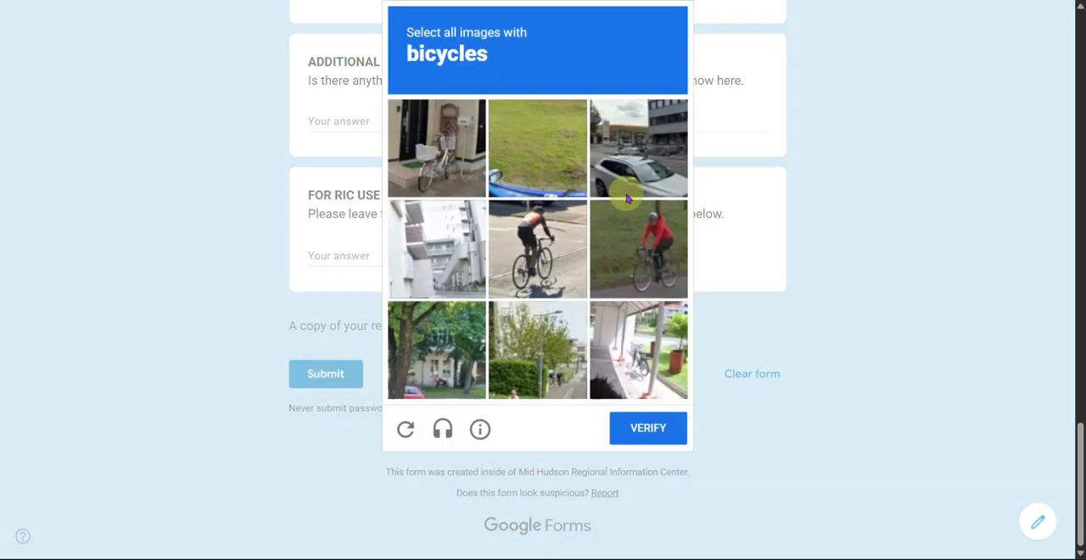
# Step: Select all four images showing bicycles in the reCAPTCHA challenge and verify the selection
pyautogui.click(443, 163)
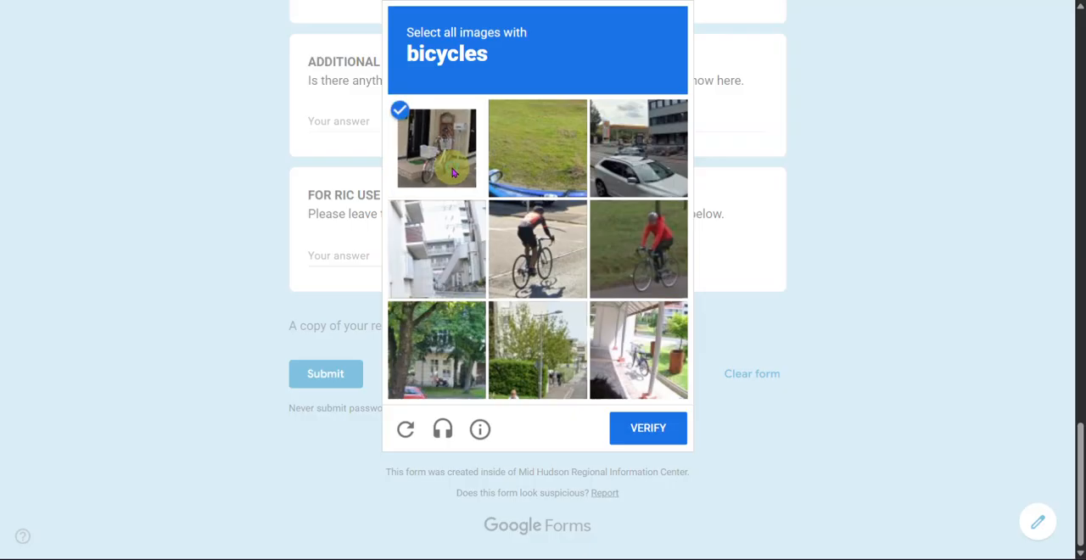
pyautogui.click(562, 272)
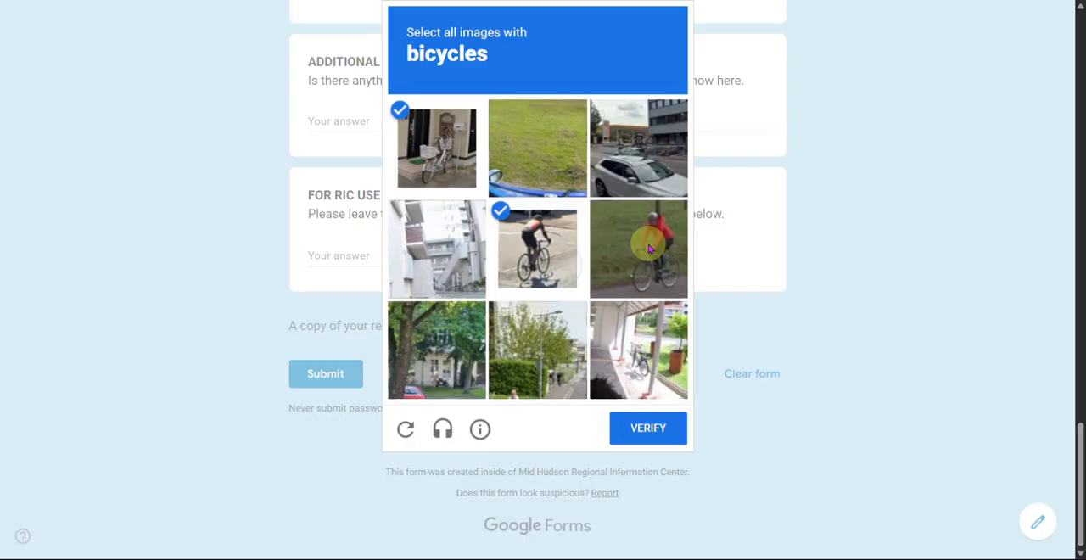
pyautogui.click(644, 243)
pyautogui.click(628, 361)
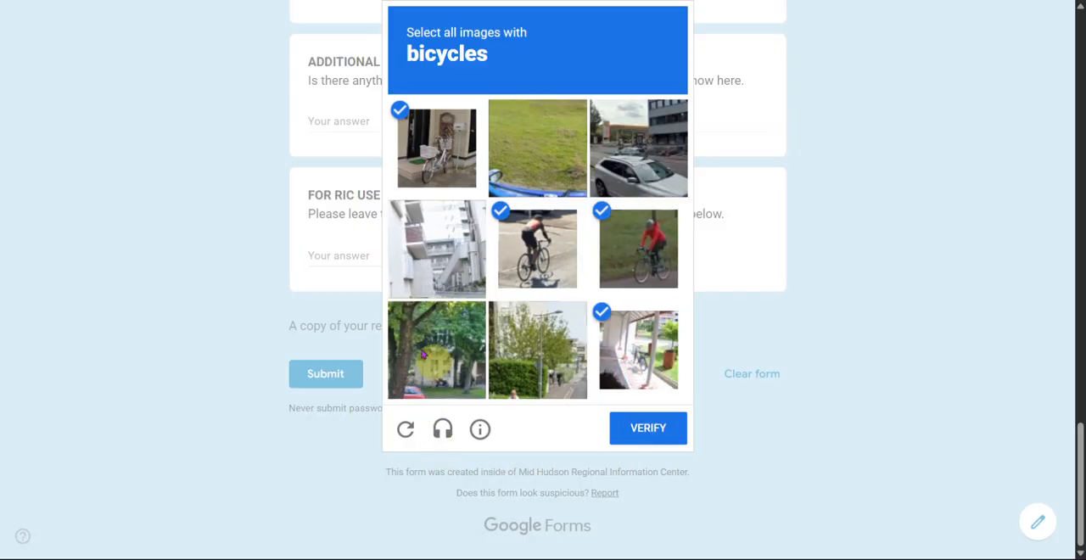
pyautogui.click(658, 437)
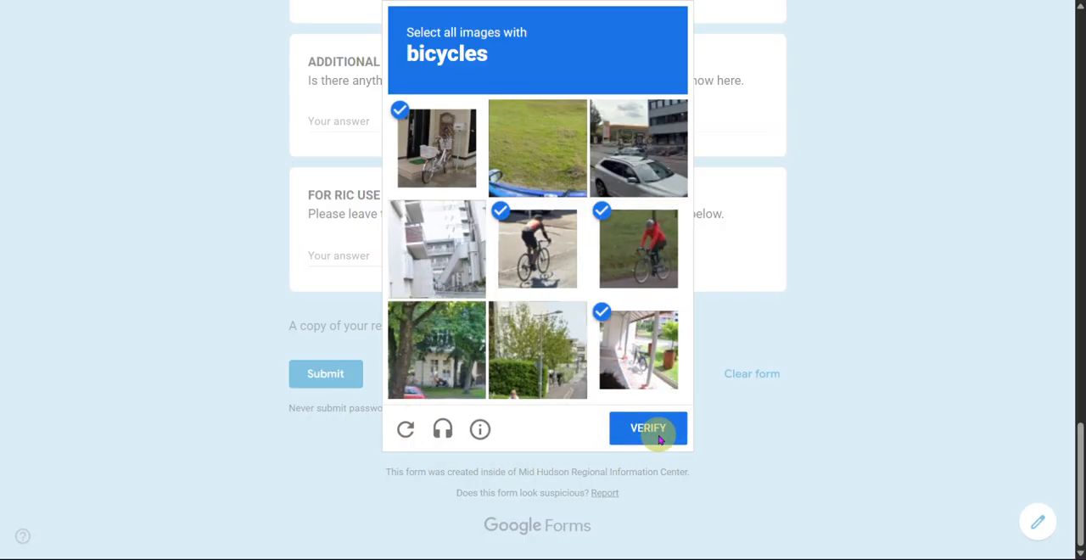